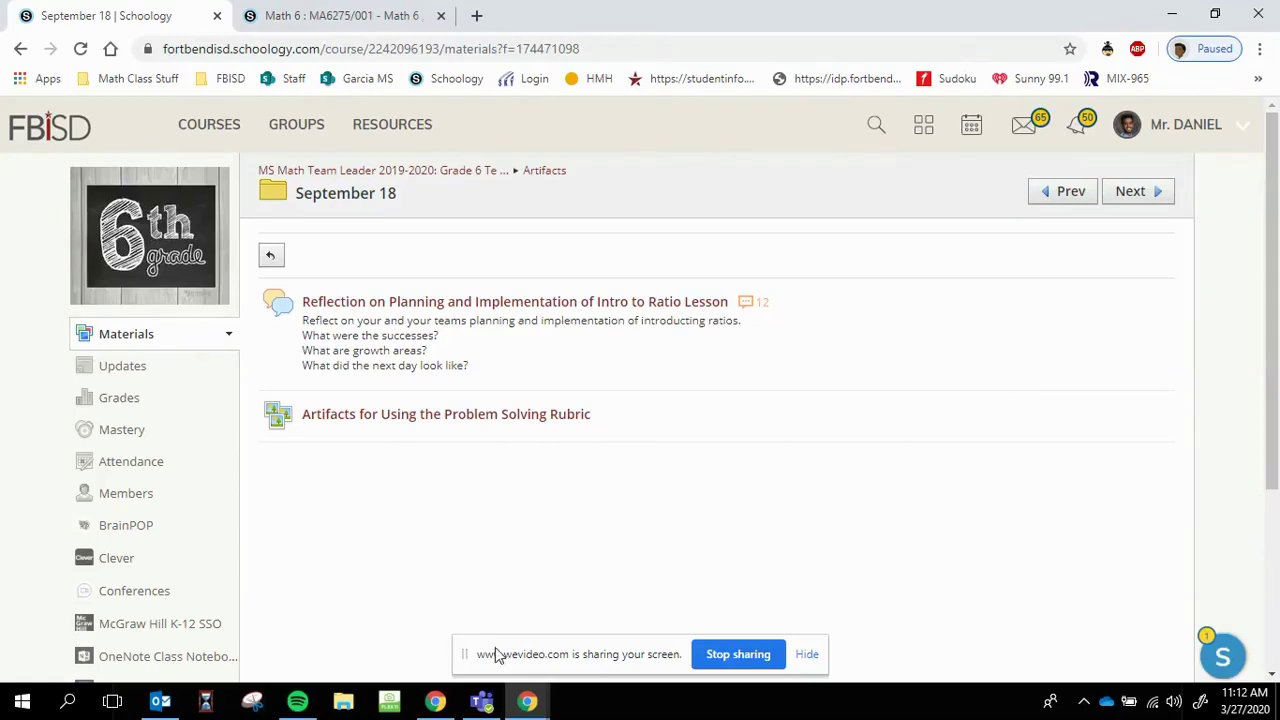
- Open the Artifacts for Using the Problem Solving Rubric album and start a new media upload
{"action": "mouse_move", "coordinate": [522, 712]}
{"action": "left_click", "coordinate": [387, 422]}
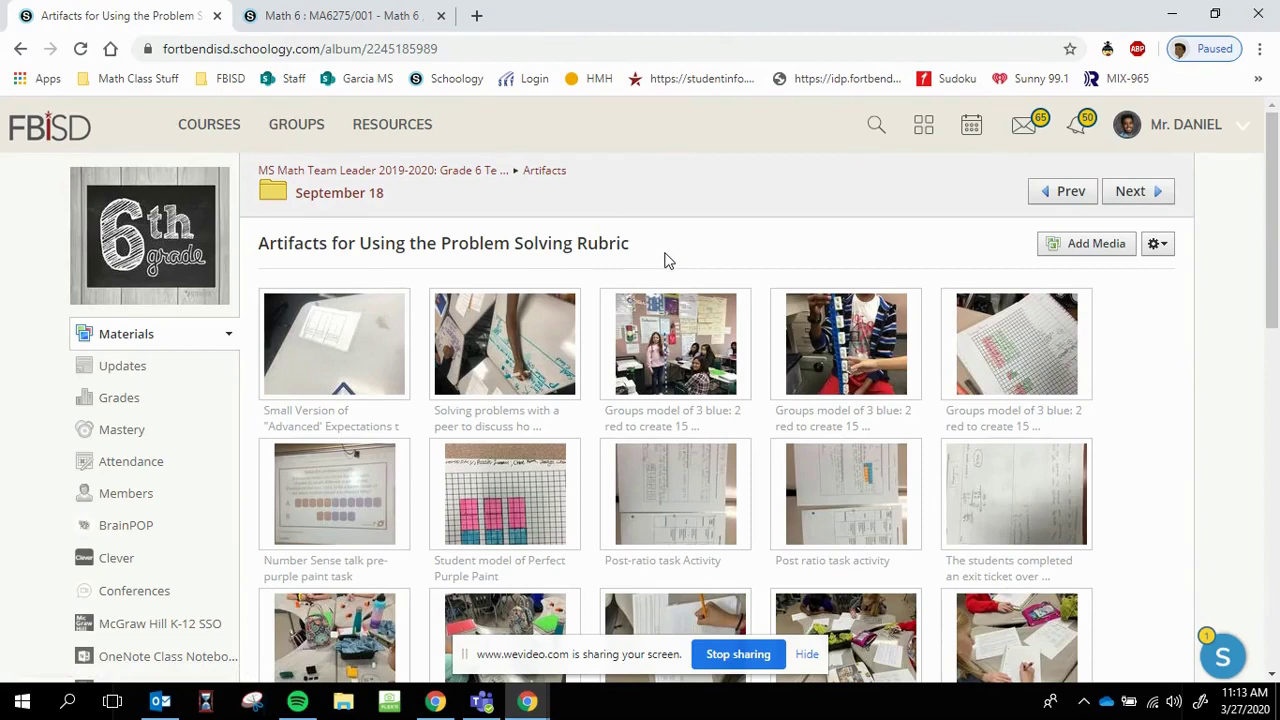
{"action": "left_click", "coordinate": [1097, 258]}
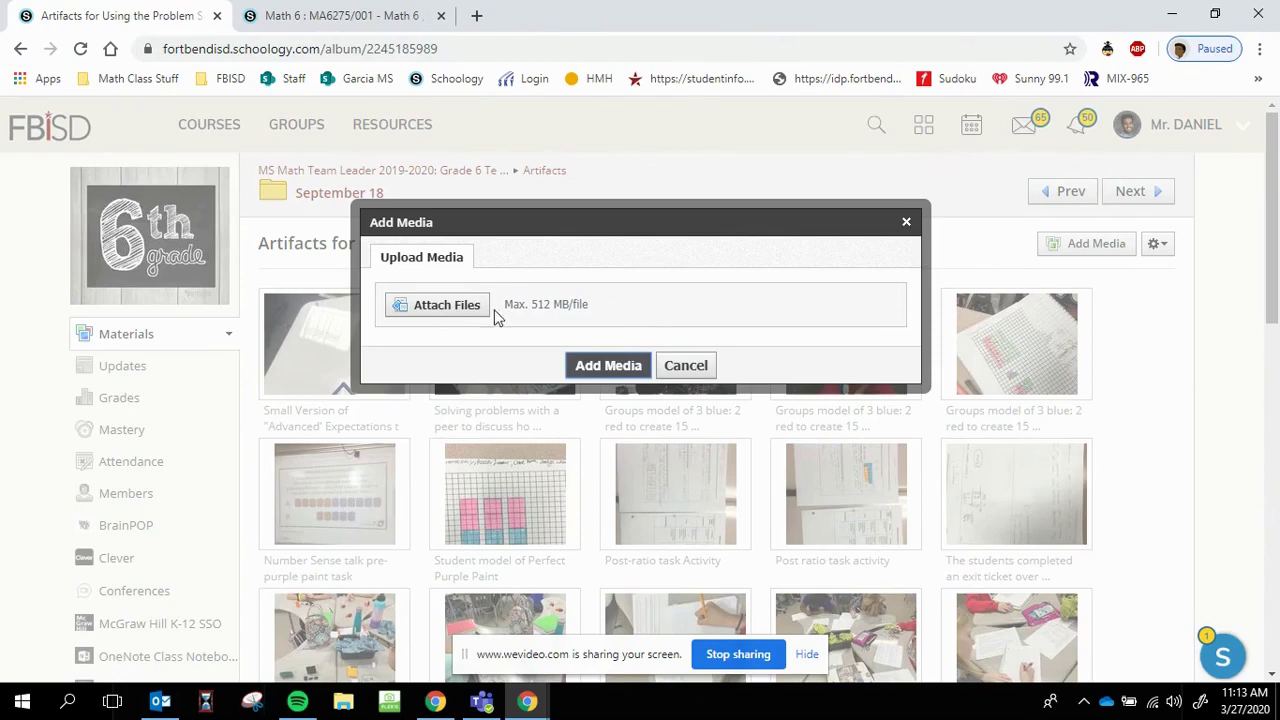
- Attach Capture.JPG from the Online Learning folder to the Add Media dialog
{"action": "left_click", "coordinate": [427, 309]}
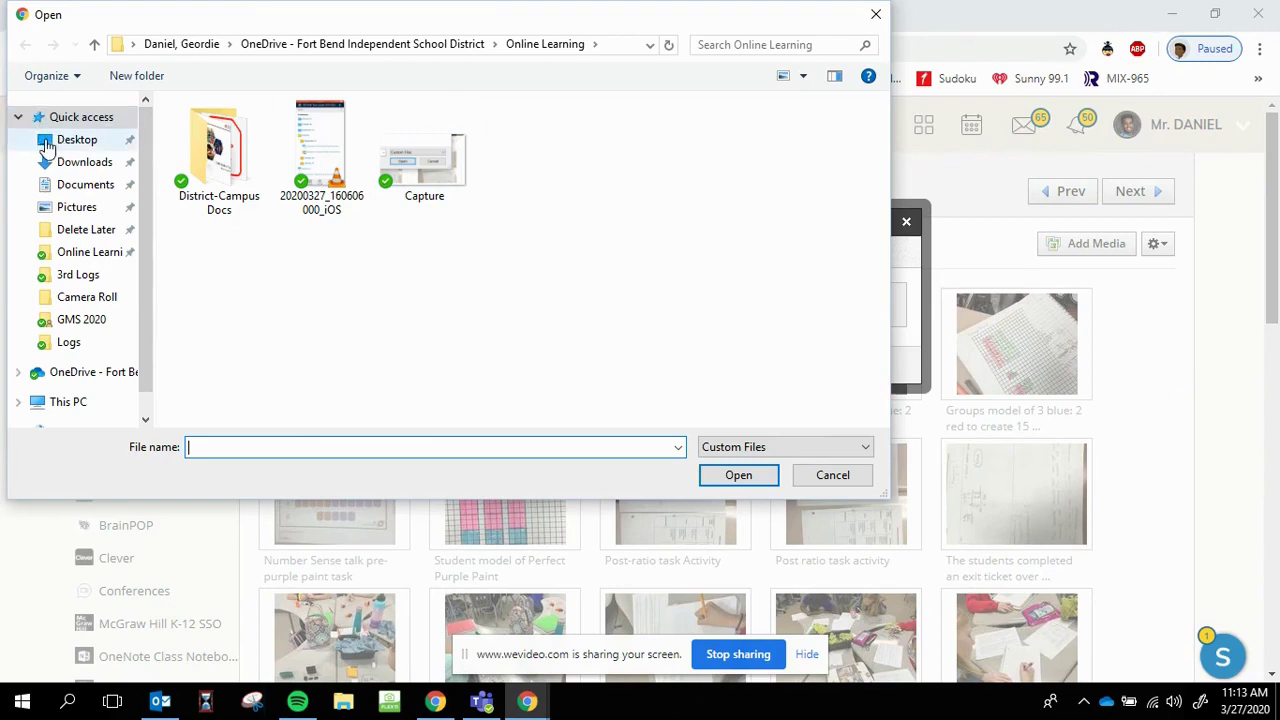
{"action": "left_click", "coordinate": [430, 175]}
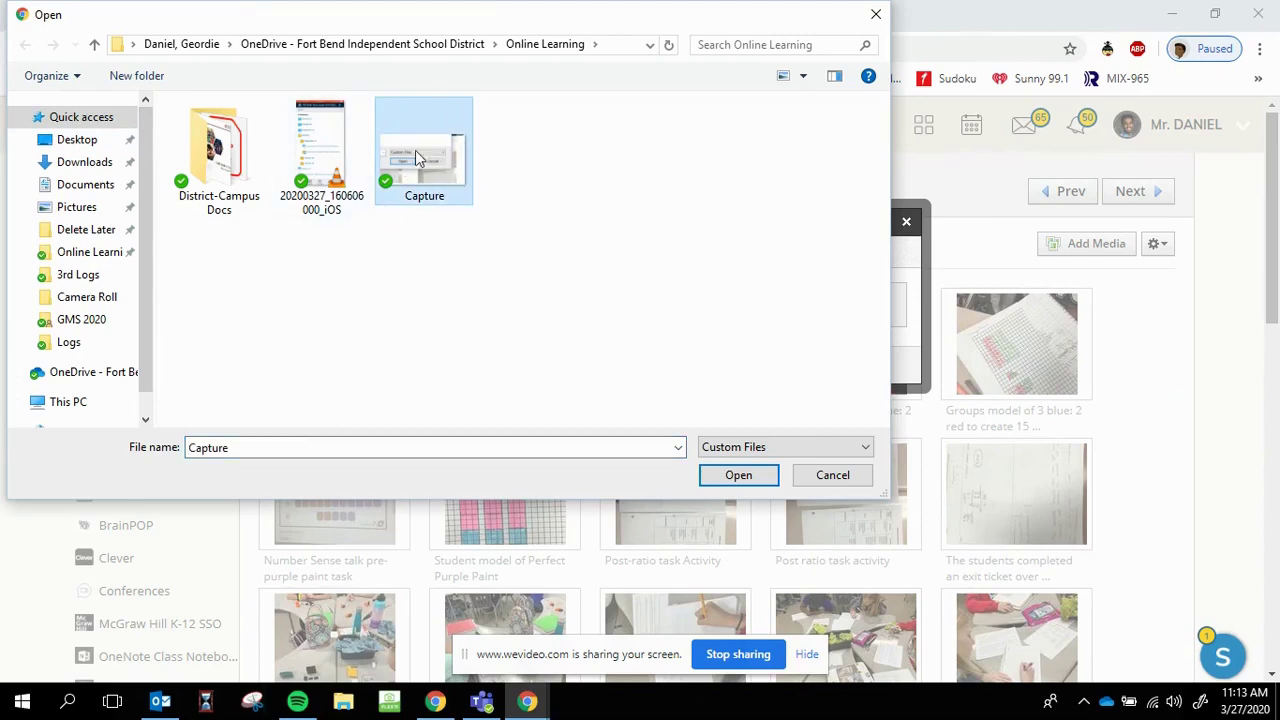
{"action": "left_click", "coordinate": [715, 476]}
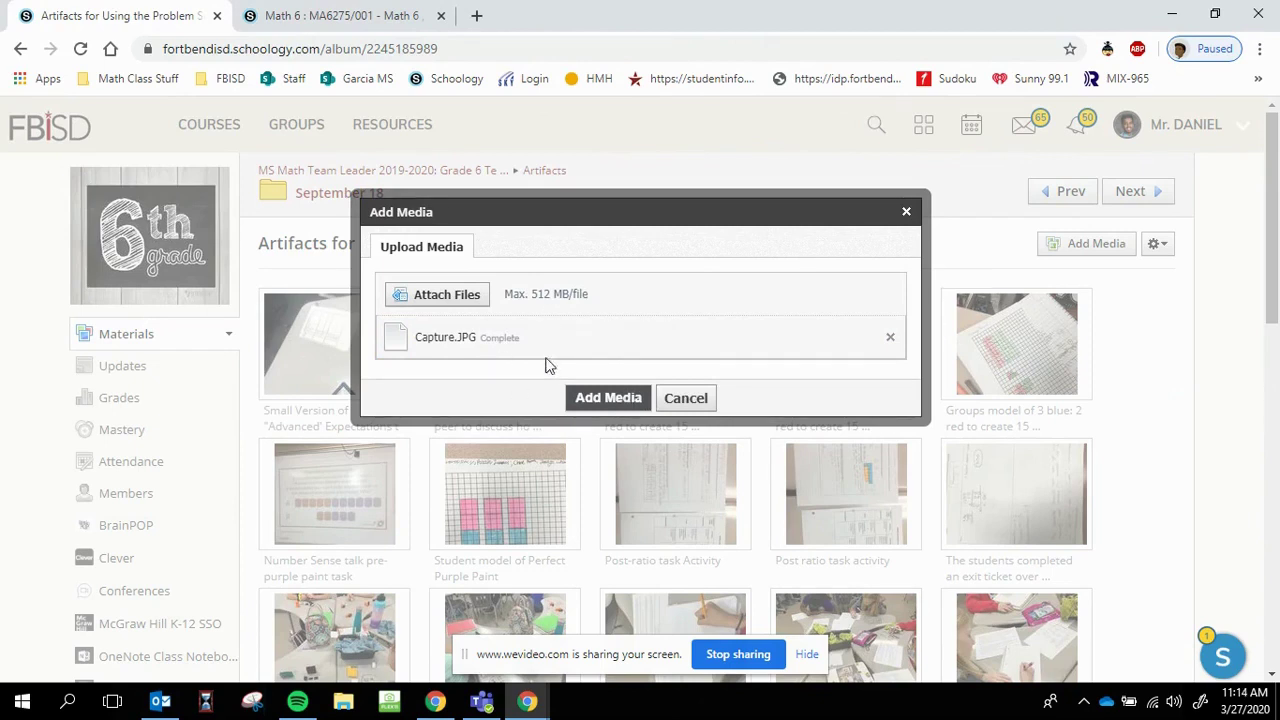
- Add Capture.JPG to the album, then open its thumbnail at the bottom as photo 37
{"action": "left_click", "coordinate": [622, 399]}
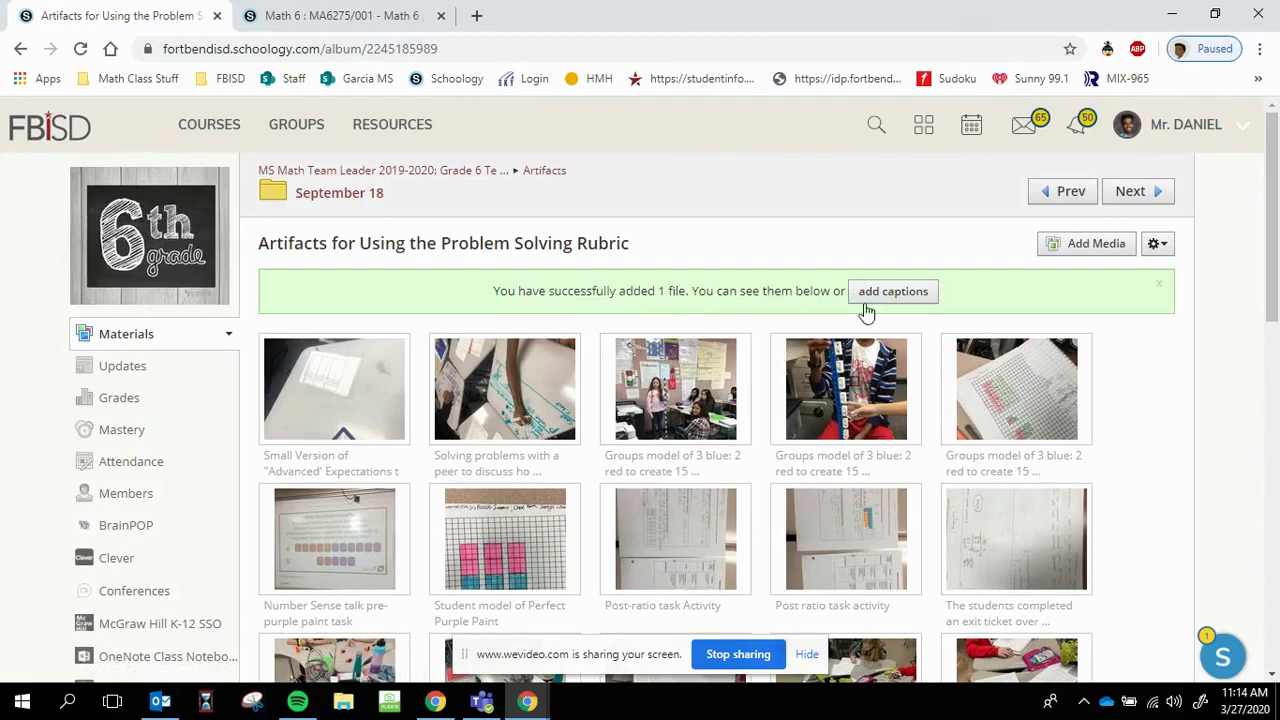
{"action": "left_click_drag", "start_coordinate": [1270, 140], "coordinate": [1220, 546]}
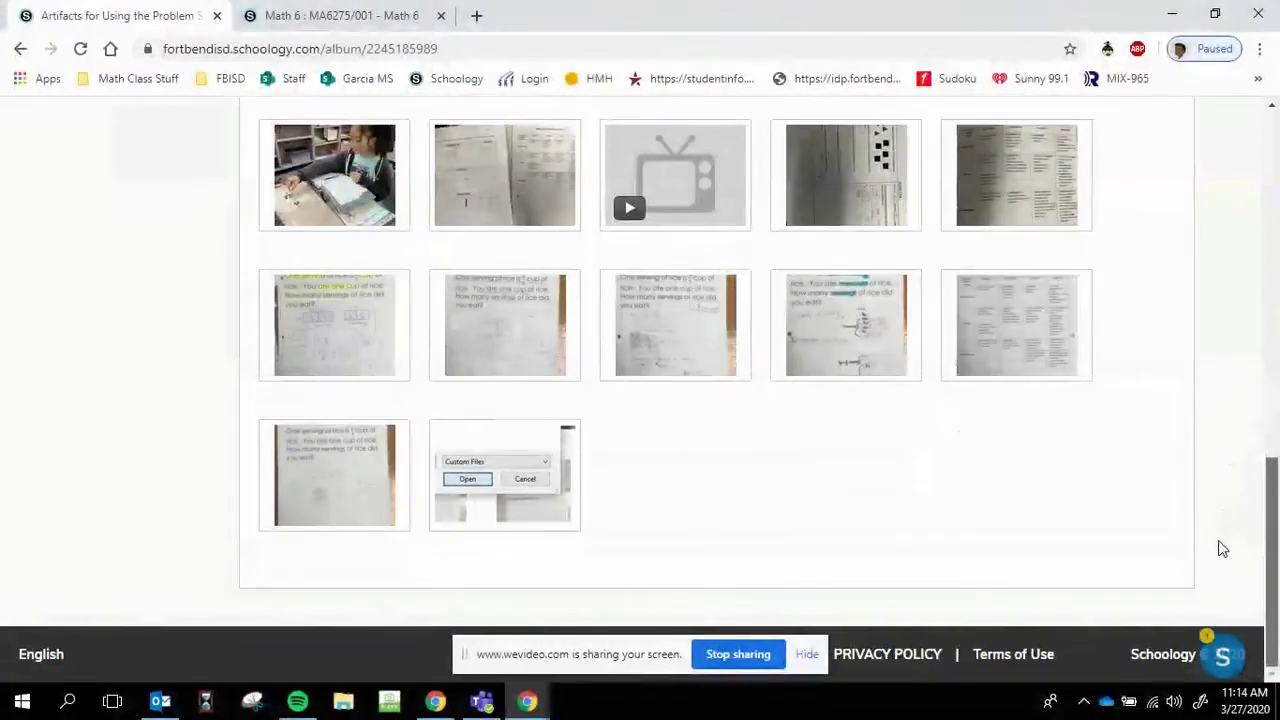
{"action": "left_click", "coordinate": [563, 470]}
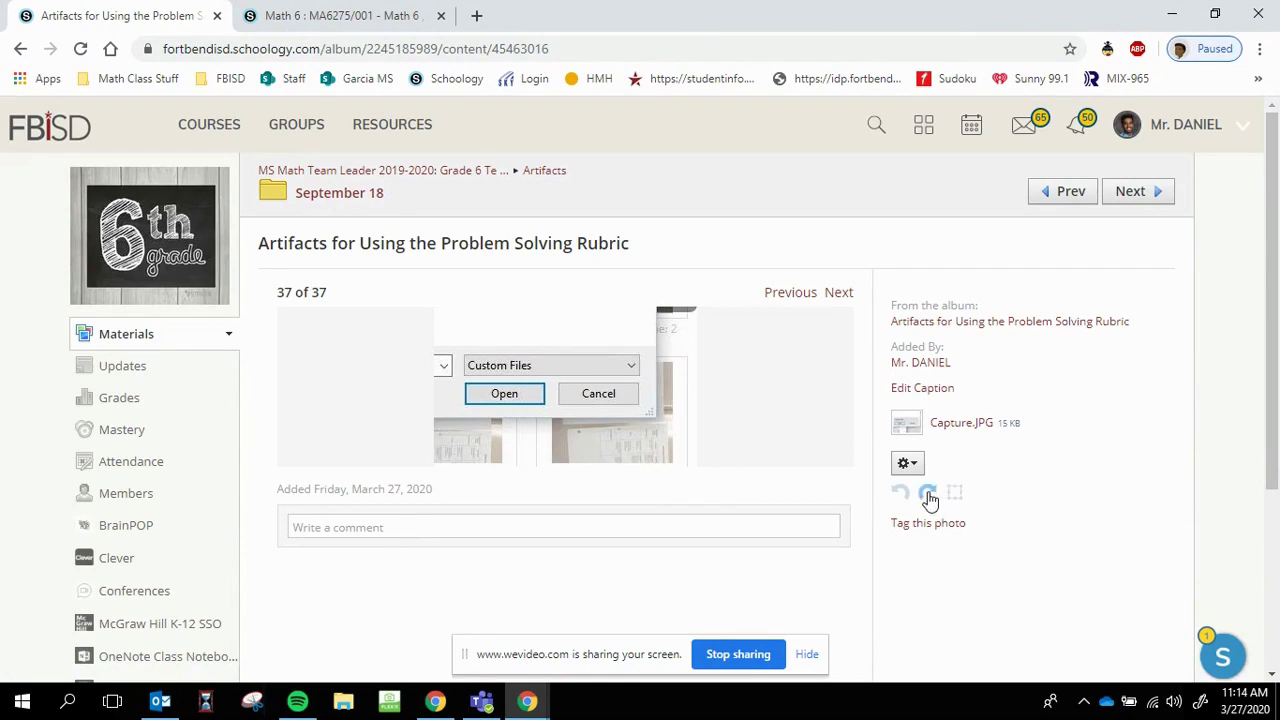
- Save the caption 'This is my homework example of a triangle.' and place the cursor in the comment box
{"action": "left_click", "coordinate": [909, 464]}
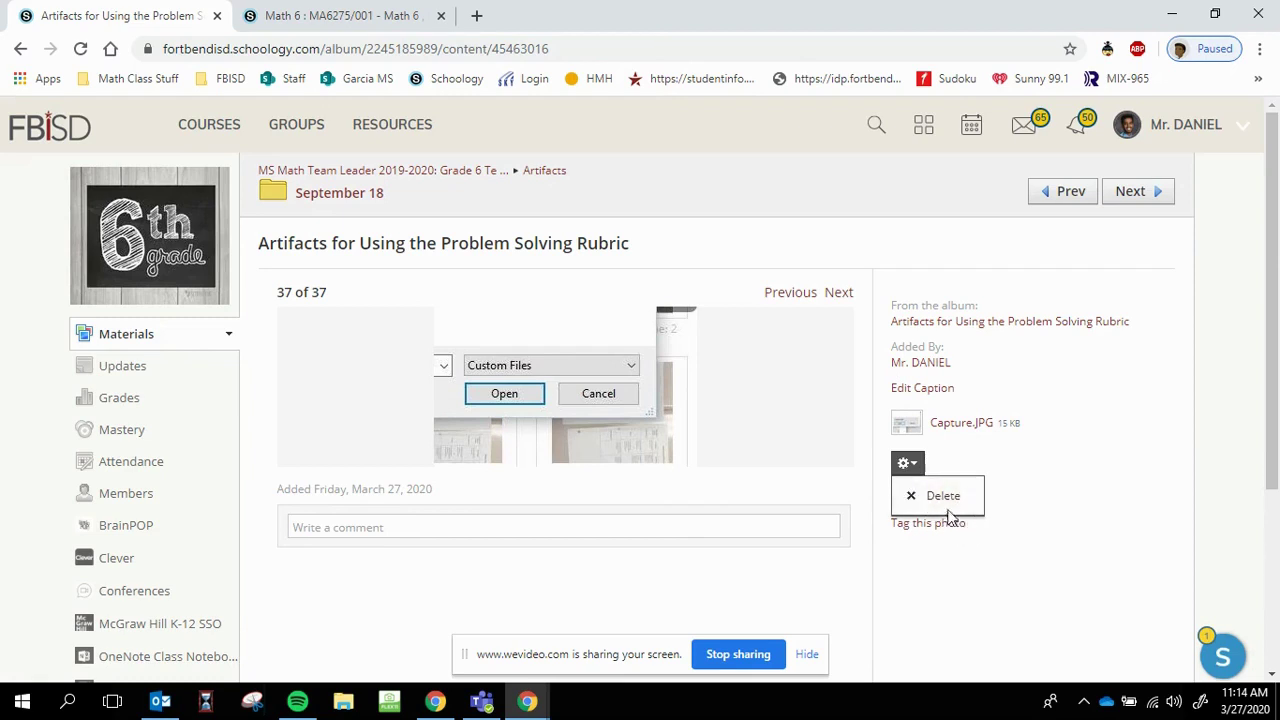
{"action": "left_click", "coordinate": [1083, 440]}
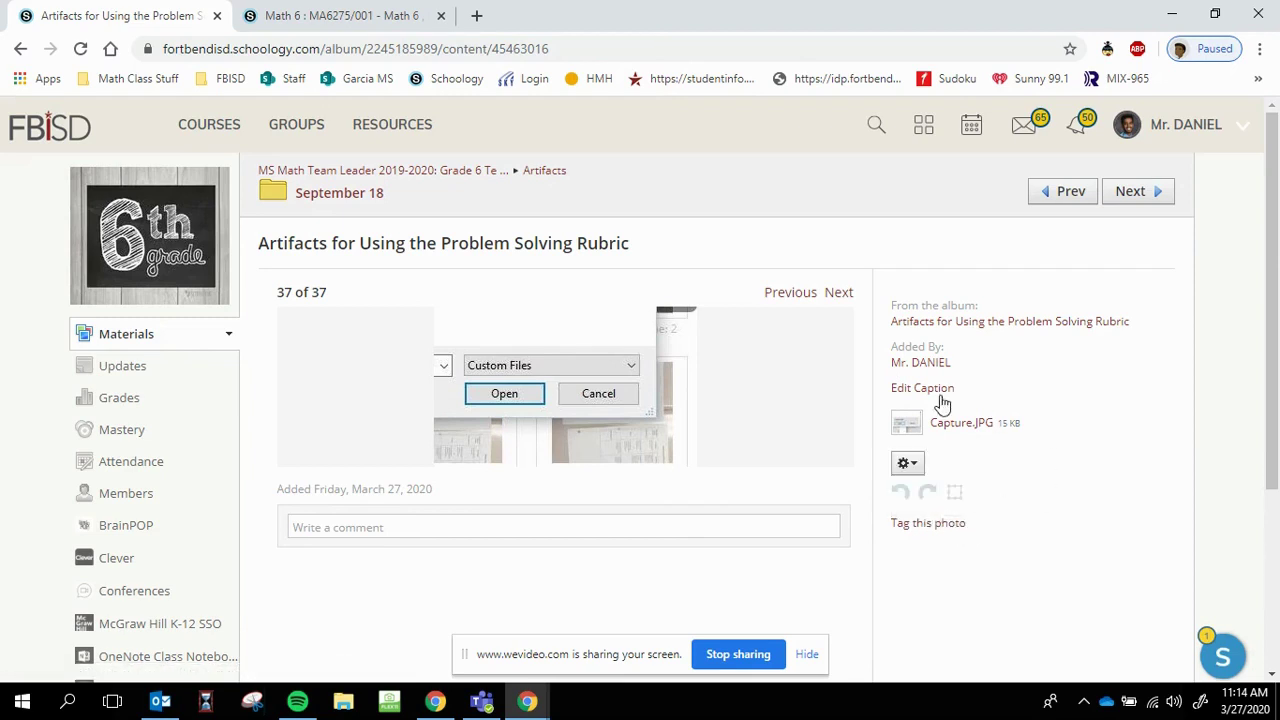
{"action": "left_click", "coordinate": [921, 389]}
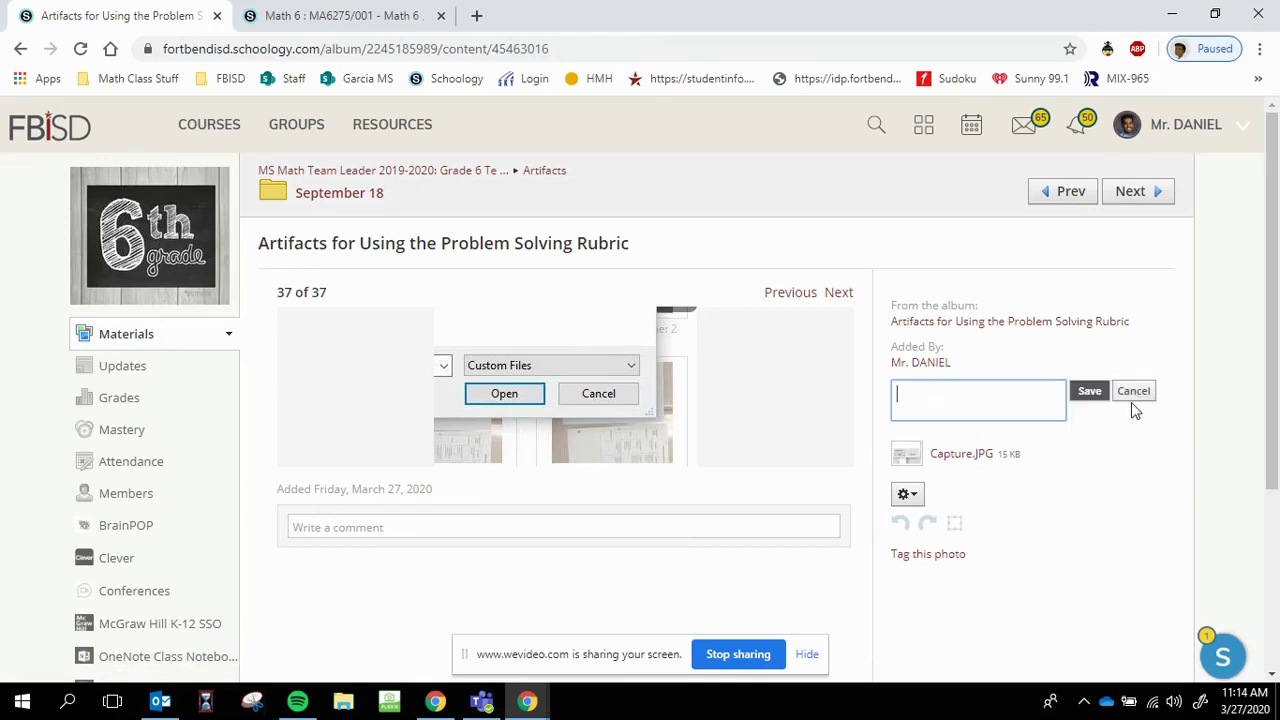
{"action": "type", "text": "This is my homework "}
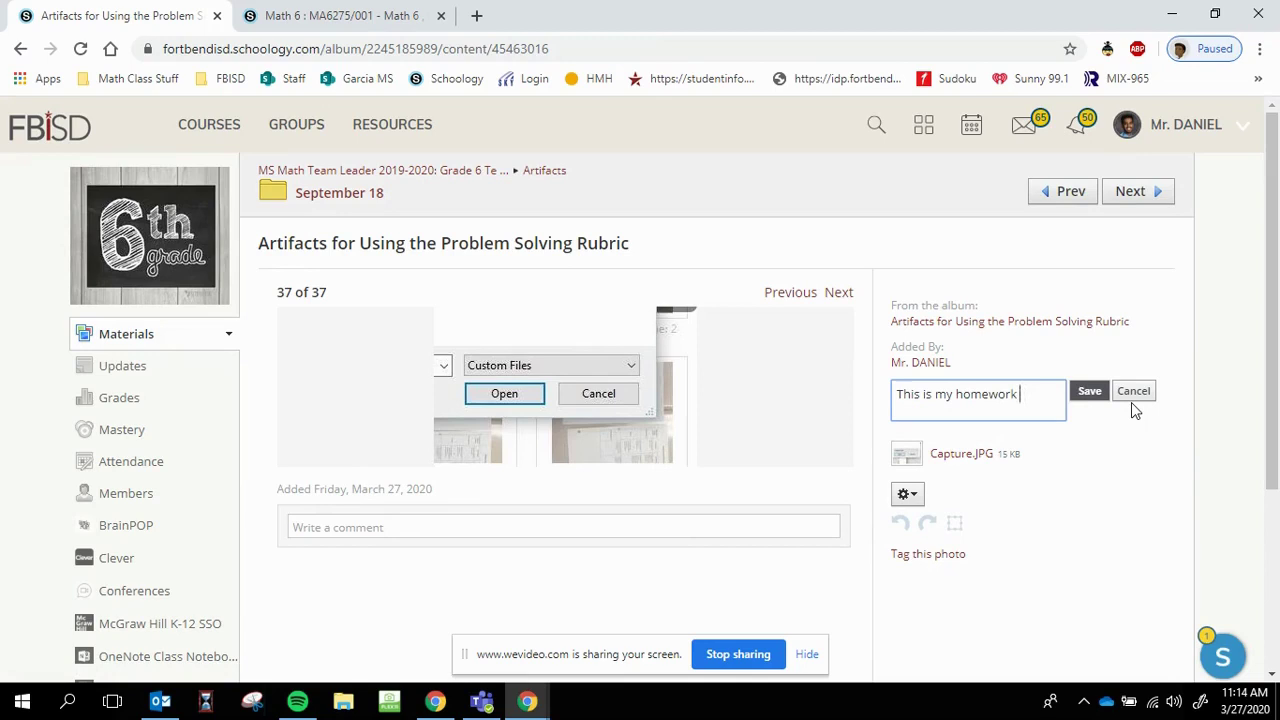
{"action": "type", "text": "example of"}
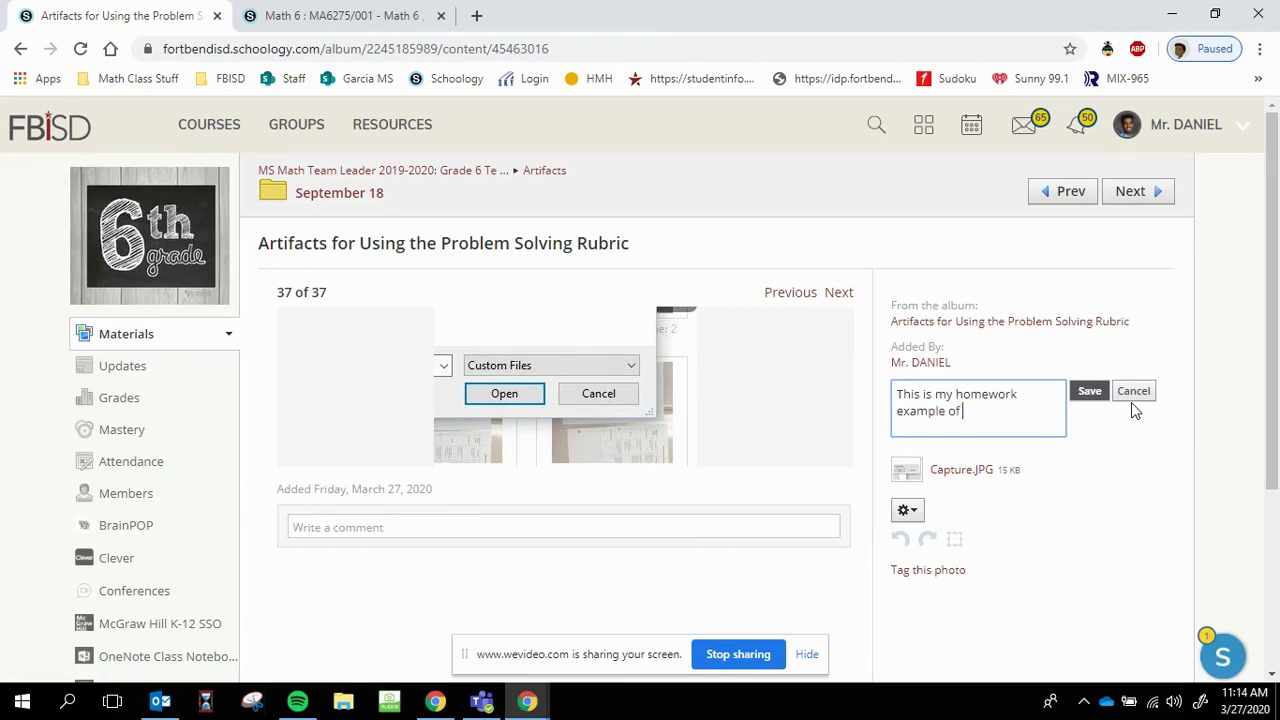
{"action": "type", "text": " a triangle."}
{"action": "left_click", "coordinate": [1089, 393]}
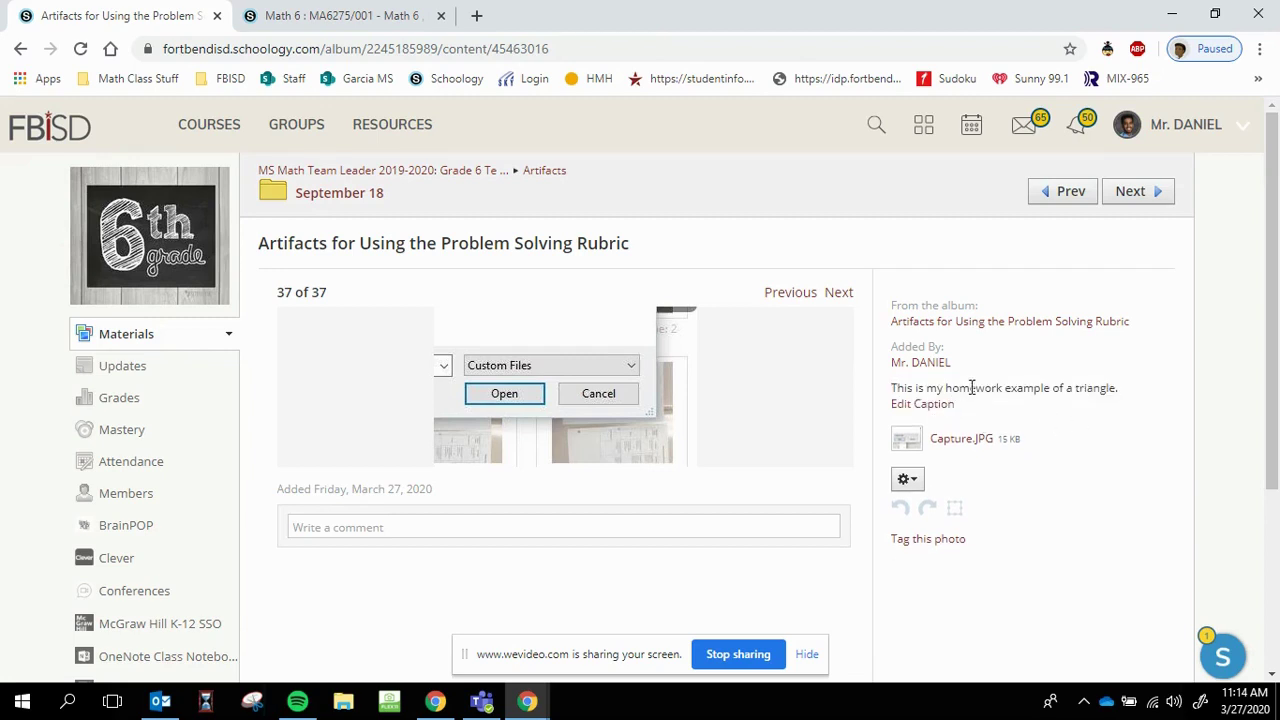
{"action": "left_click", "coordinate": [319, 526]}
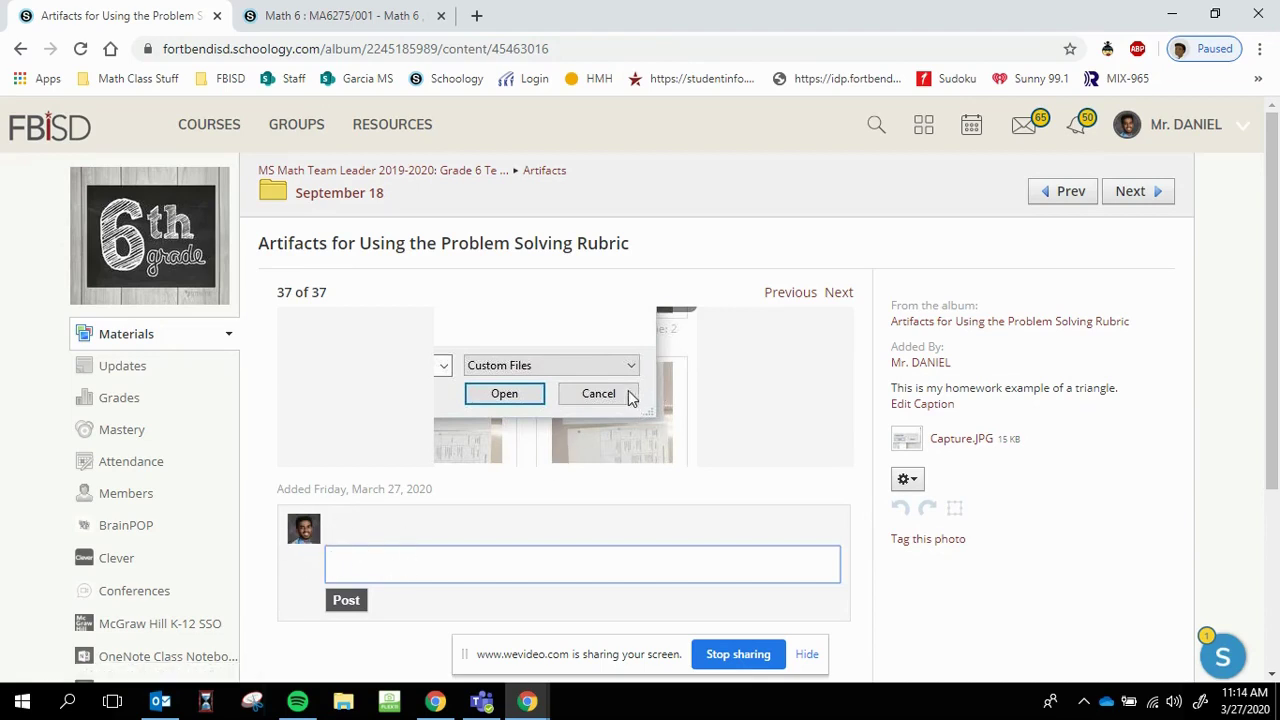
{"action": "left_click", "coordinate": [345, 196]}
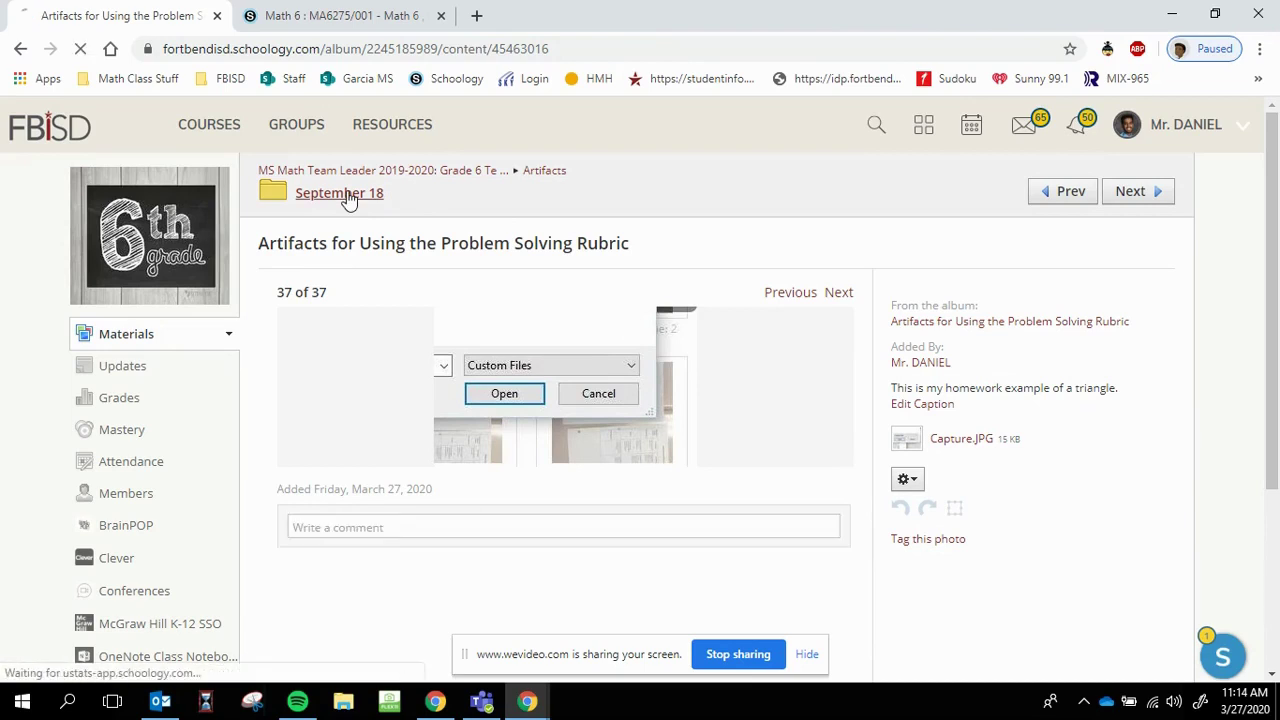
{"action": "left_click", "coordinate": [366, 416]}
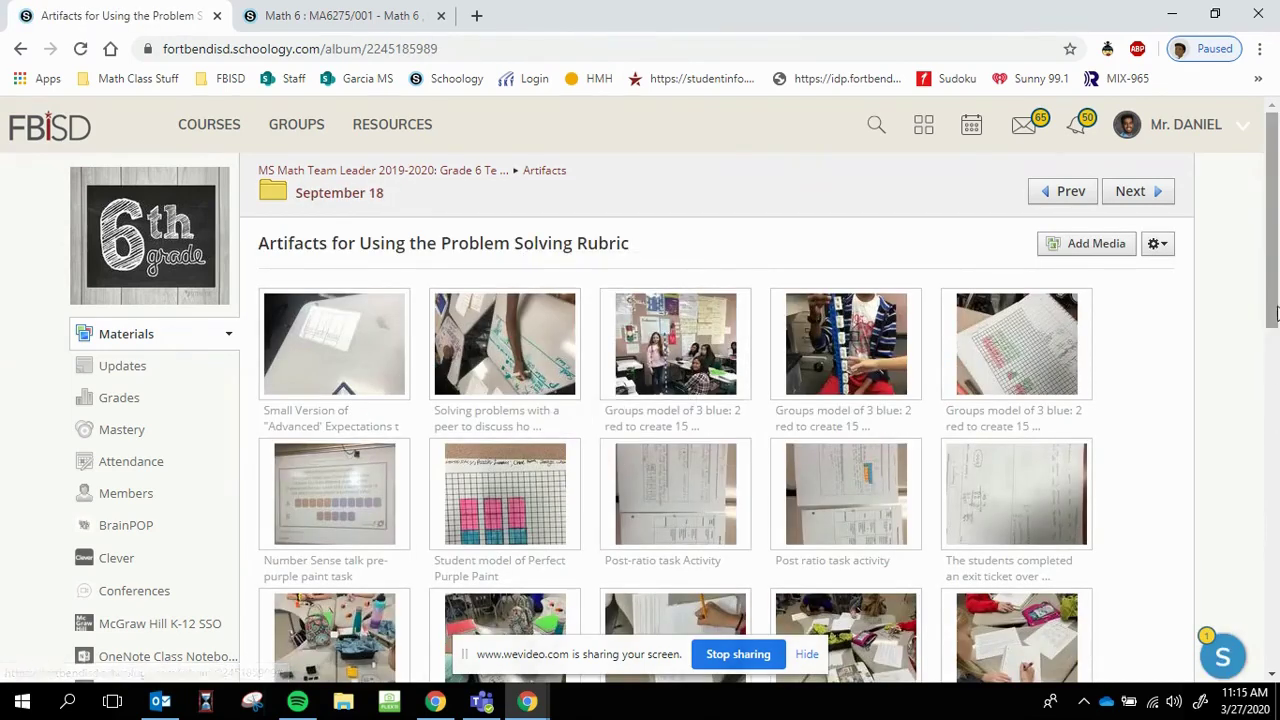
{"action": "scroll", "coordinate": [870, 488], "scroll_direction": "down", "scroll_amount": 10}
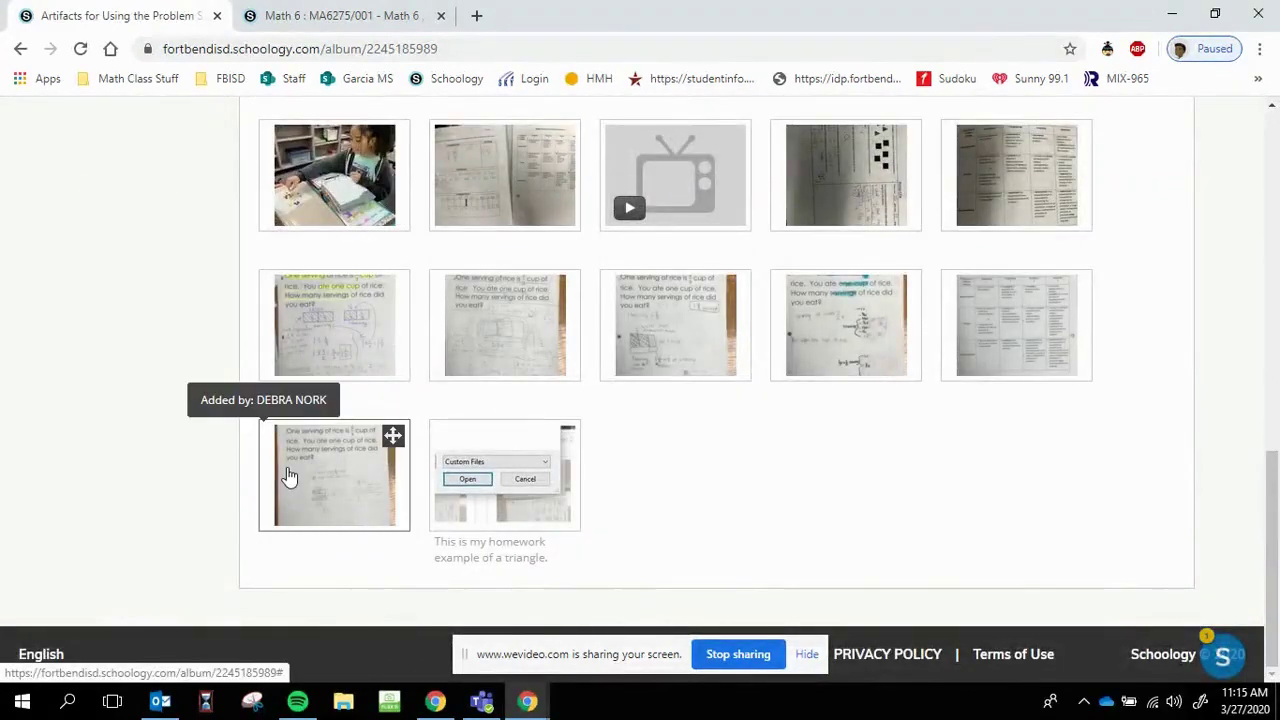
{"action": "left_click", "coordinate": [1026, 306]}
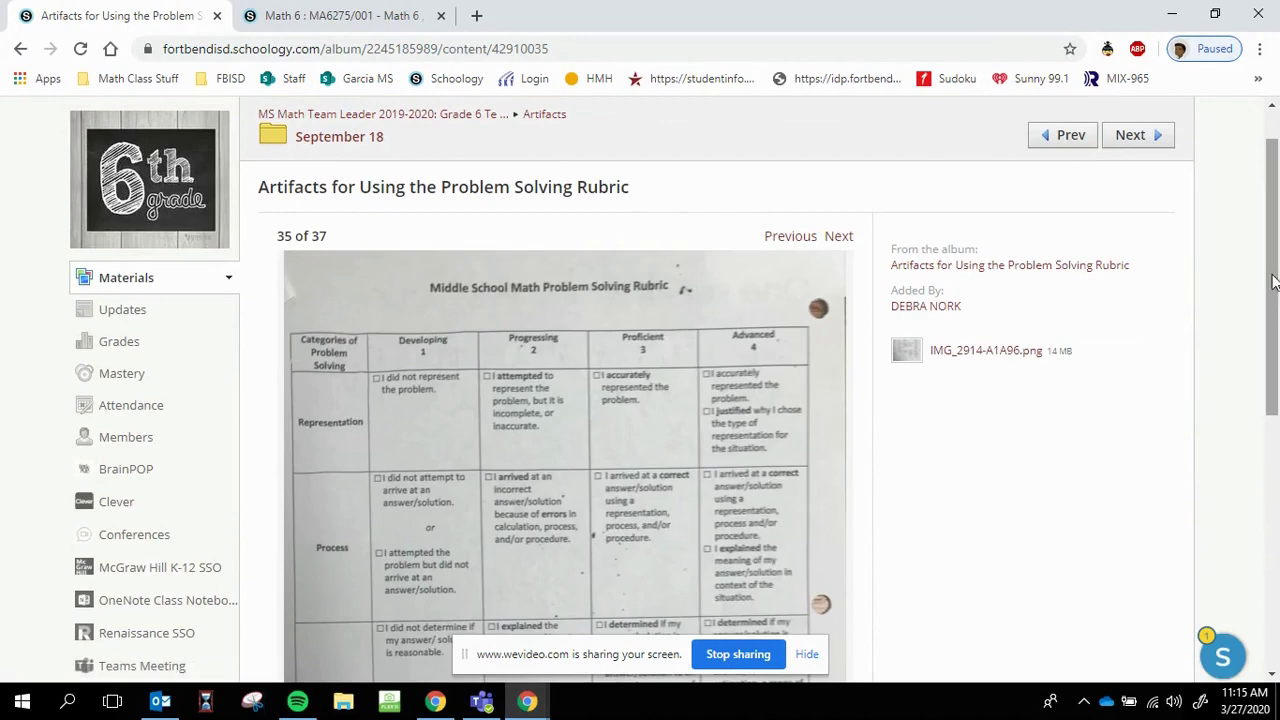
{"action": "scroll", "coordinate": [1272, 283], "scroll_direction": "down", "scroll_amount": 6}
{"action": "left_click", "coordinate": [614, 530]}
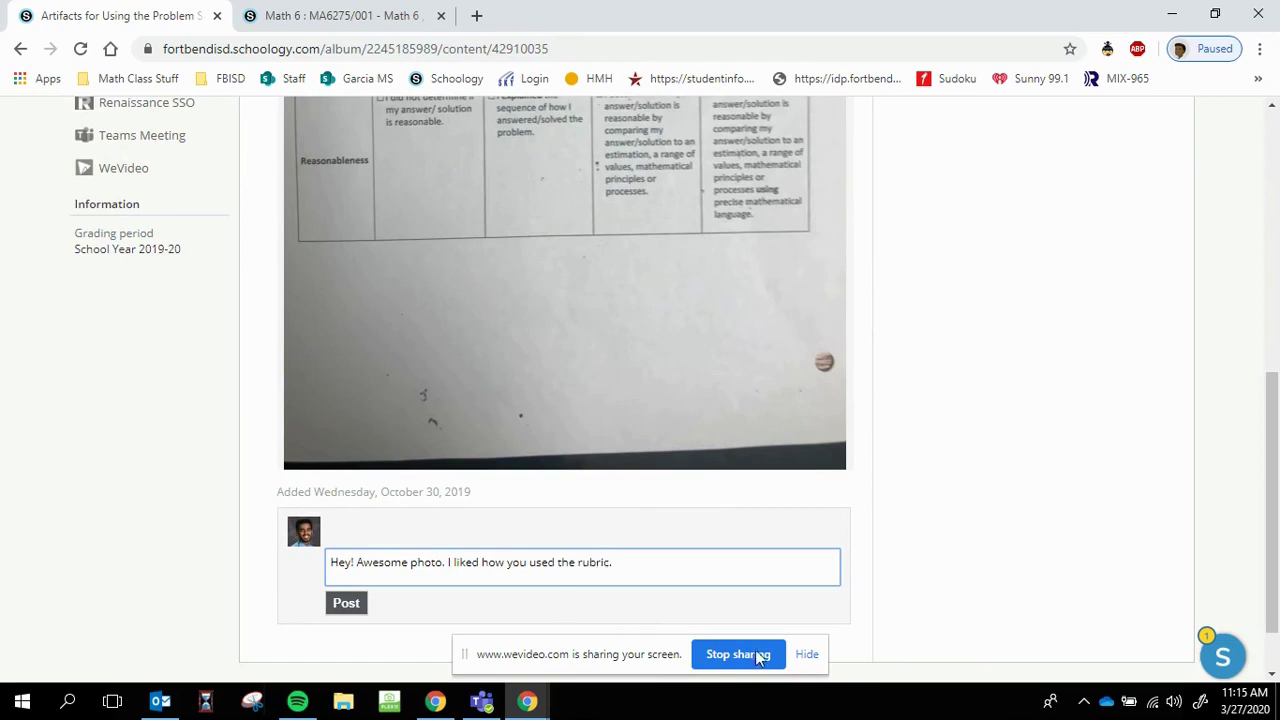
{"action": "scroll", "coordinate": [285, 285], "scroll_direction": "up", "scroll_amount": 10}
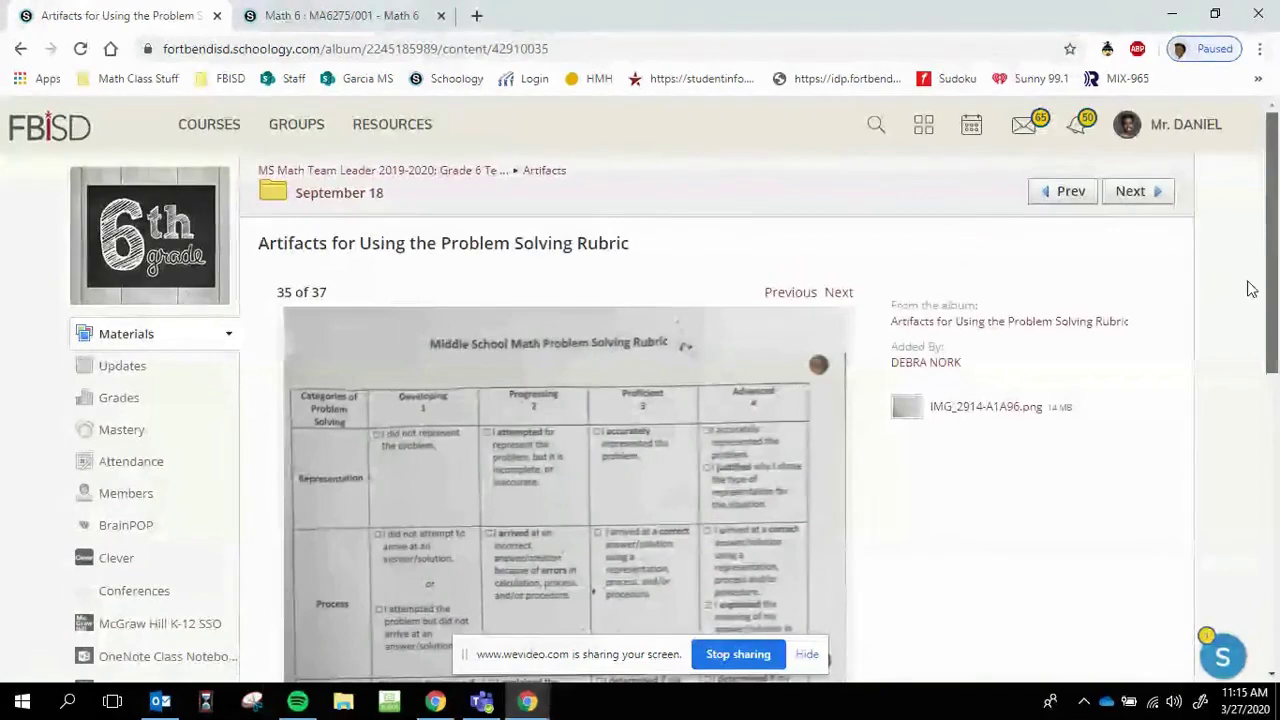
{"action": "left_click", "coordinate": [943, 323]}
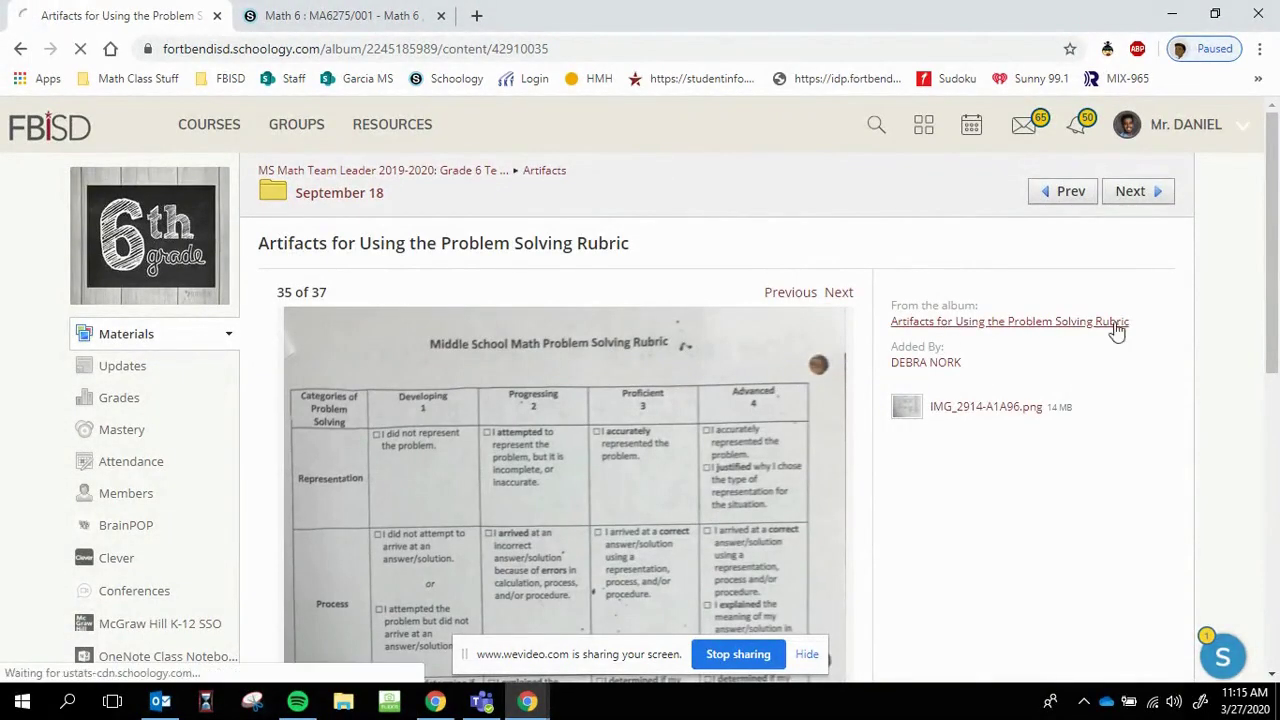
{"action": "left_click_drag", "start_coordinate": [1270, 140], "coordinate": [1275, 572]}
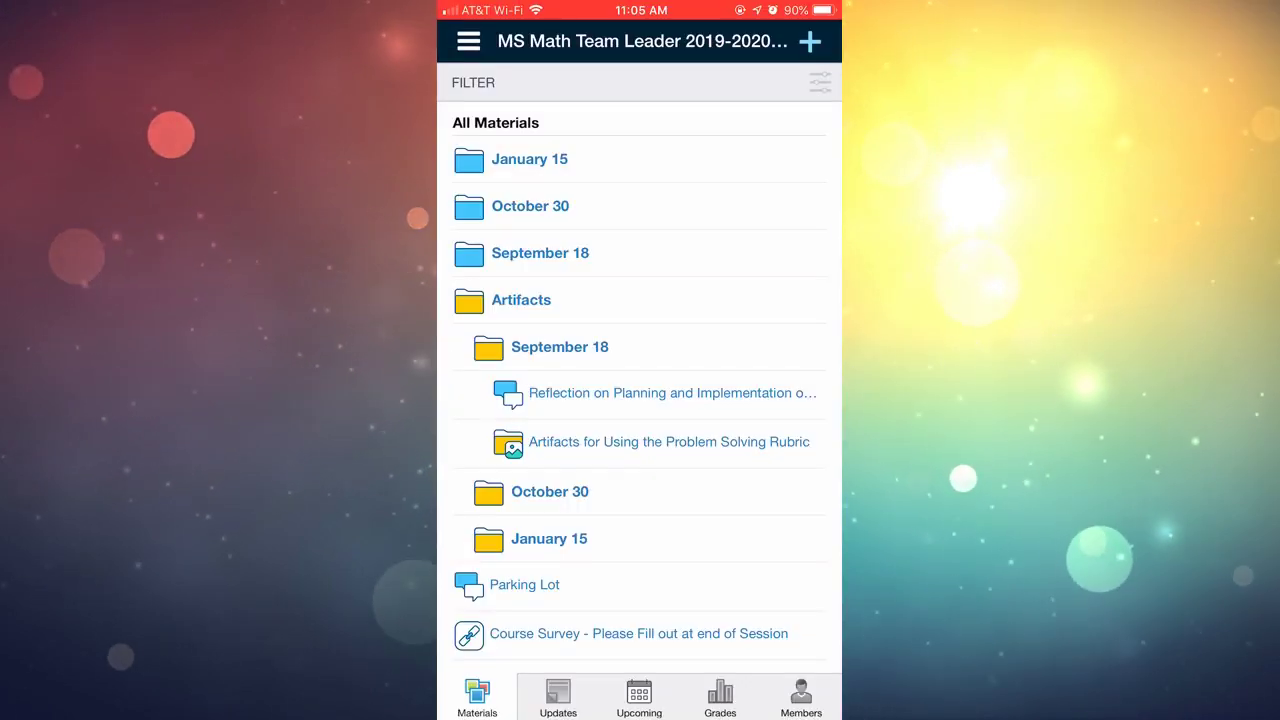
- In the mobile Artifacts album, pick the document photo from Favorites to upload
{"action": "left_click", "coordinate": [669, 441]}
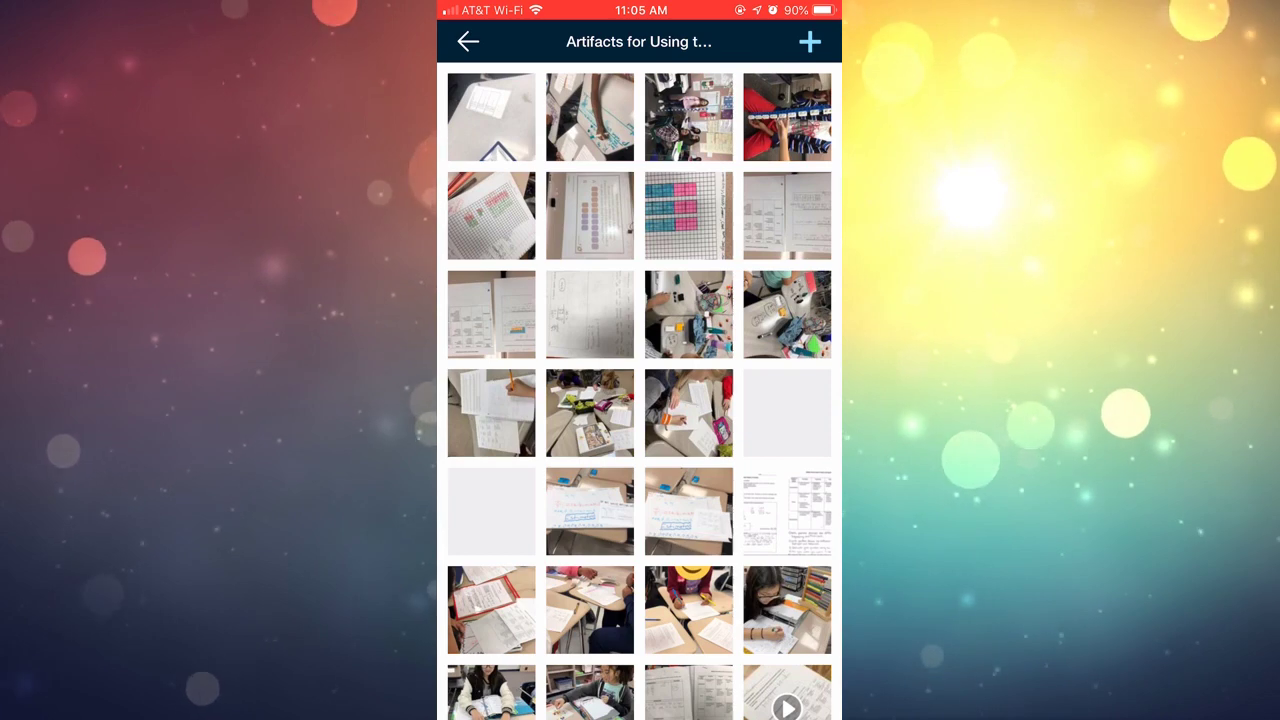
{"action": "left_click", "coordinate": [810, 41]}
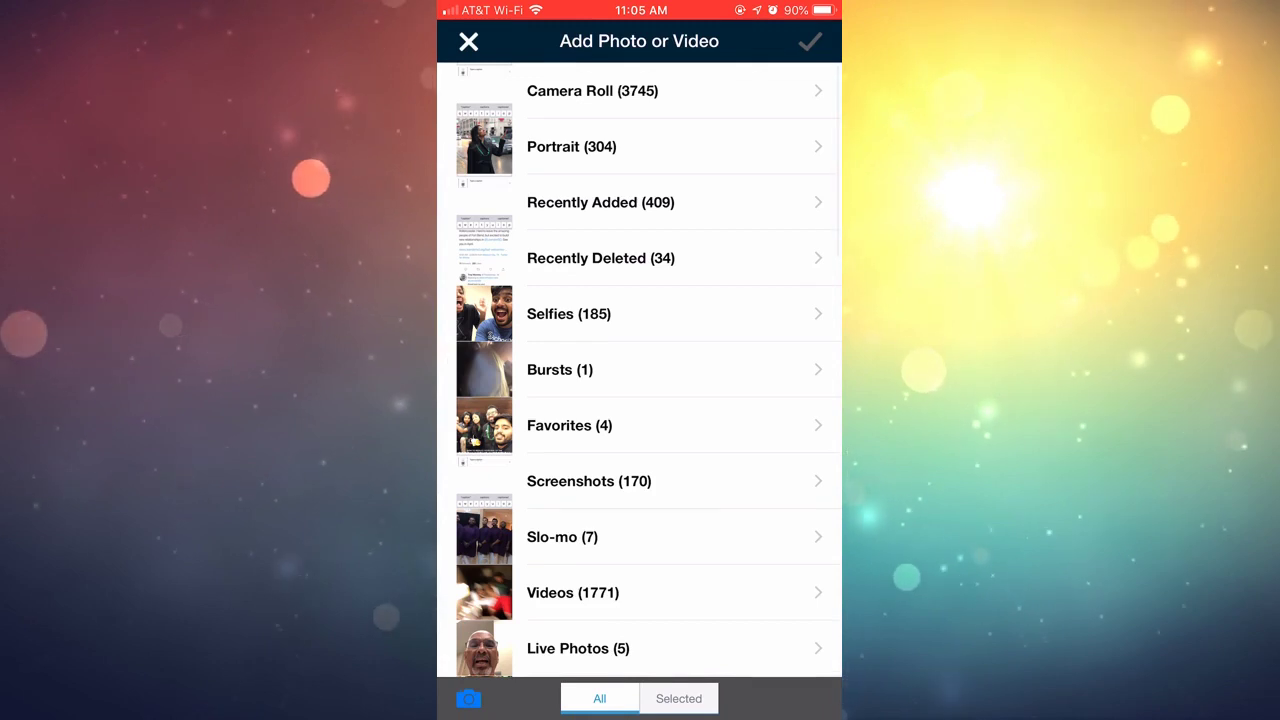
{"action": "left_click", "coordinate": [570, 425]}
{"action": "left_click", "coordinate": [639, 104]}
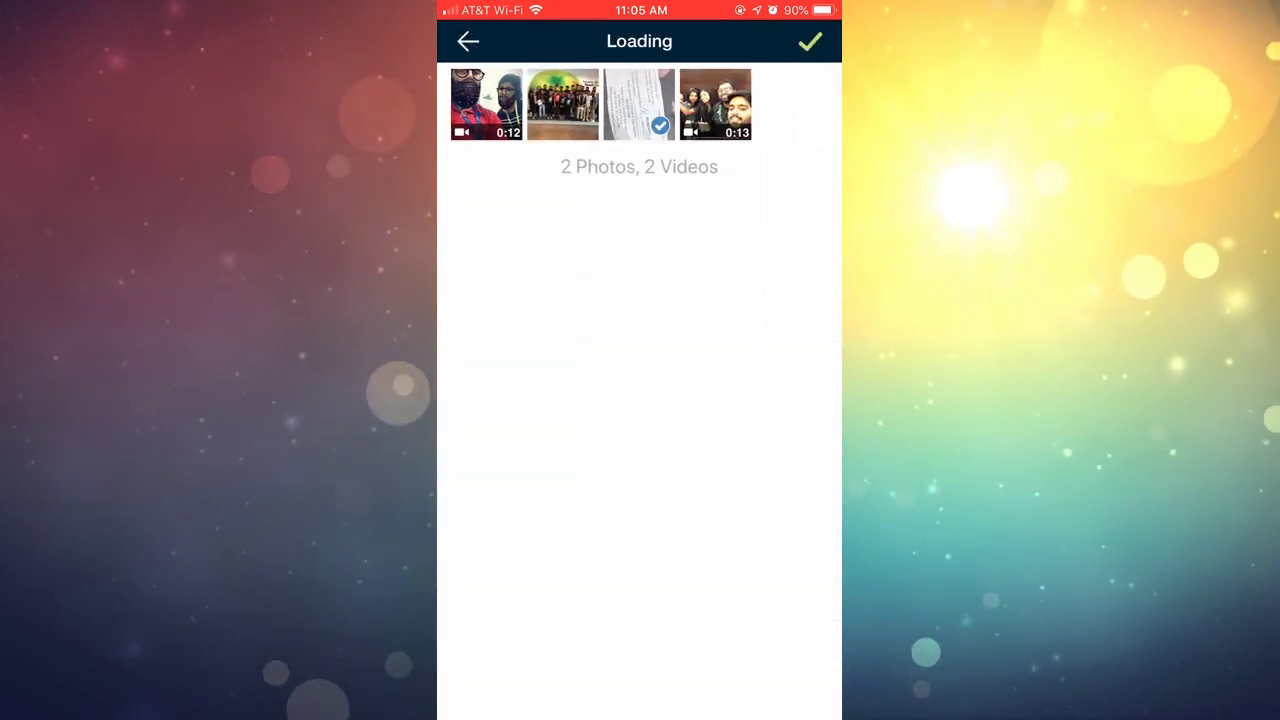
{"action": "left_click", "coordinate": [468, 41]}
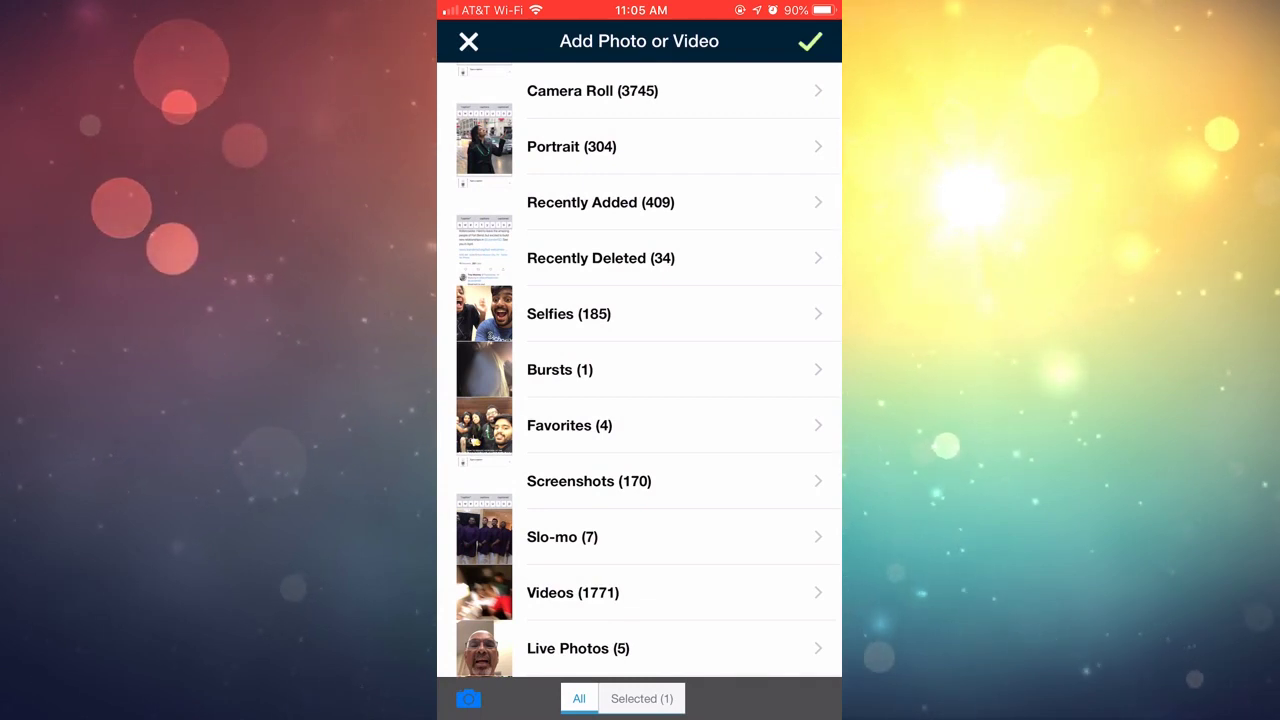
{"action": "left_click", "coordinate": [810, 41]}
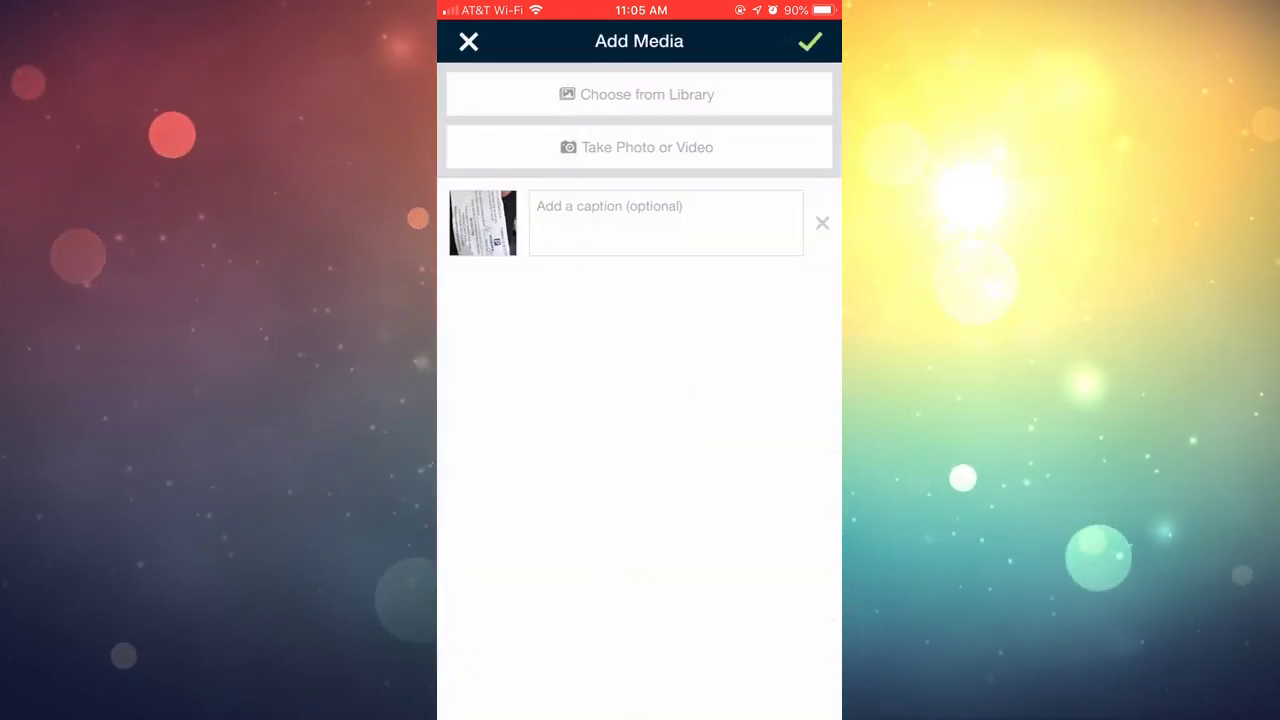
- Enter the caption 'Type your caption here!' on the picked photo and upload it
{"action": "left_click", "coordinate": [665, 222]}
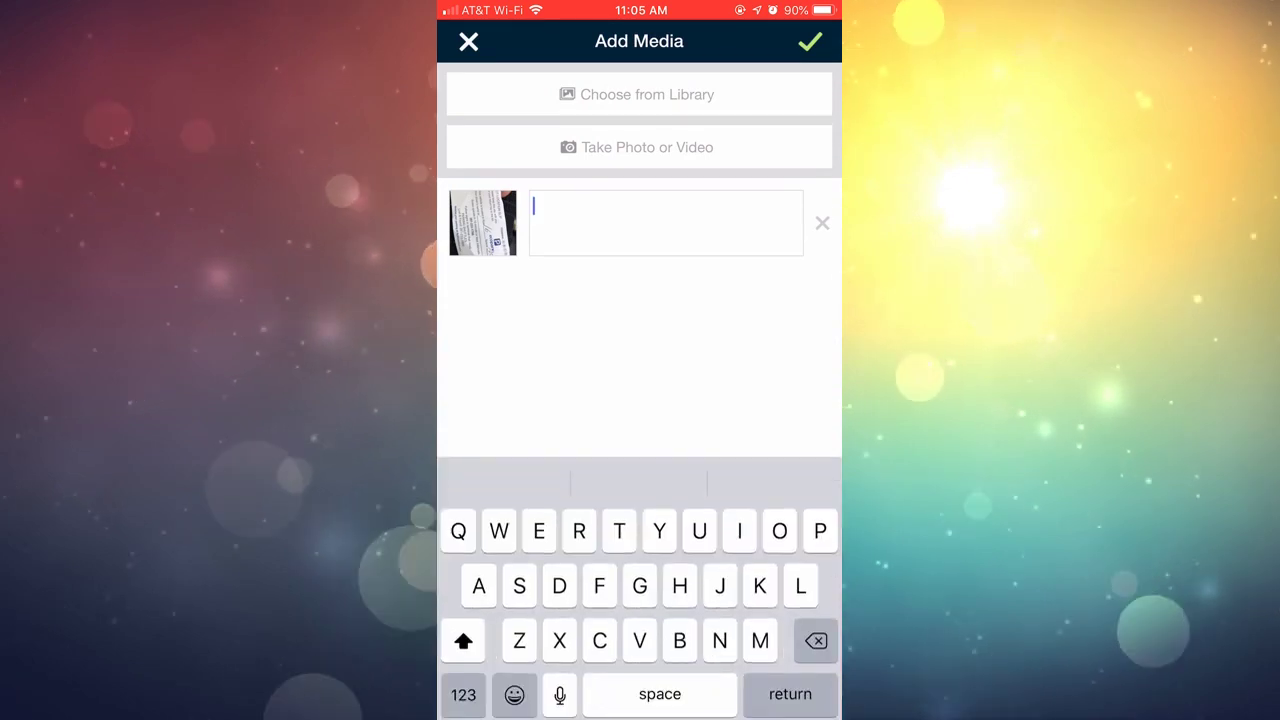
{"action": "type", "text": "T"}
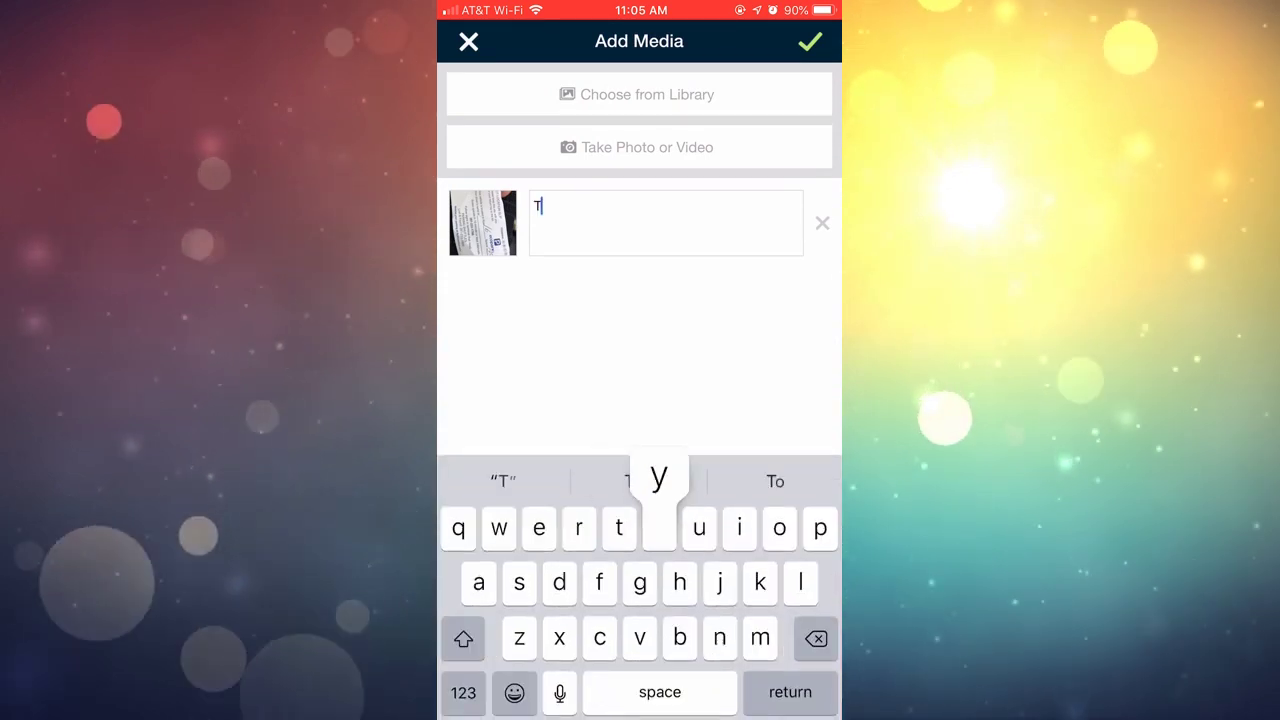
{"action": "type", "text": "ype your caption here"}
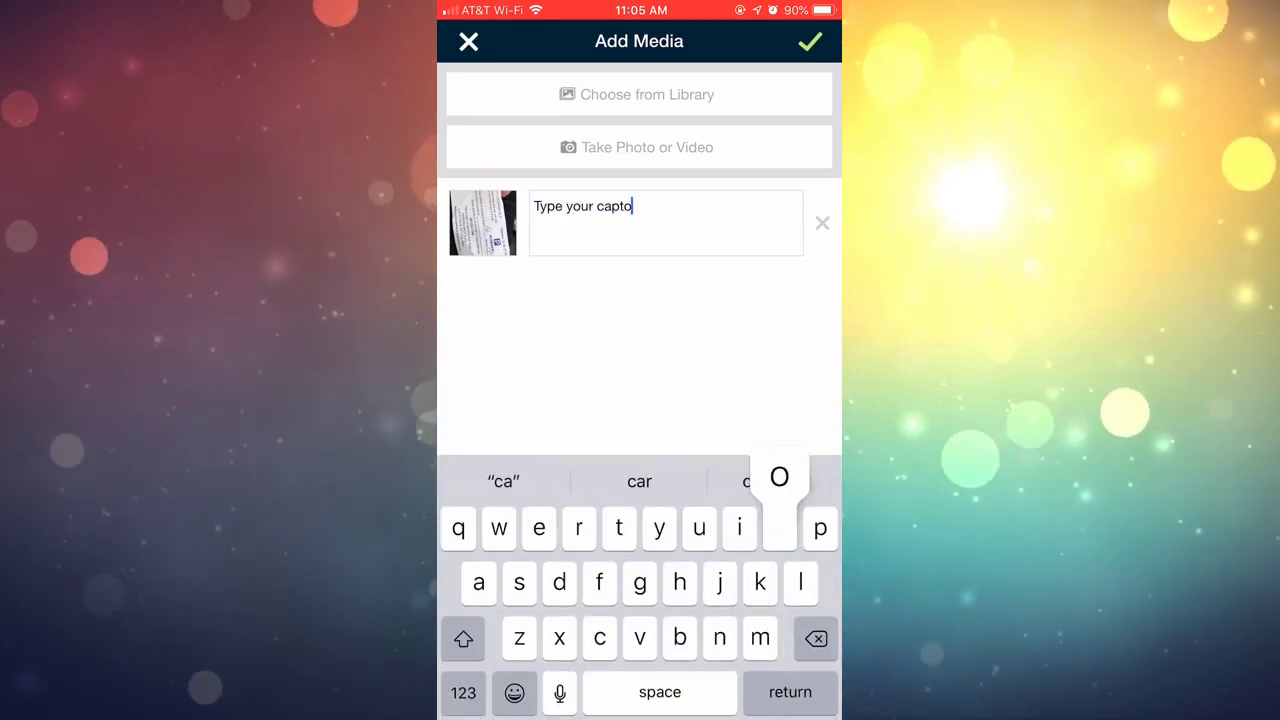
{"action": "type", "text": "!"}
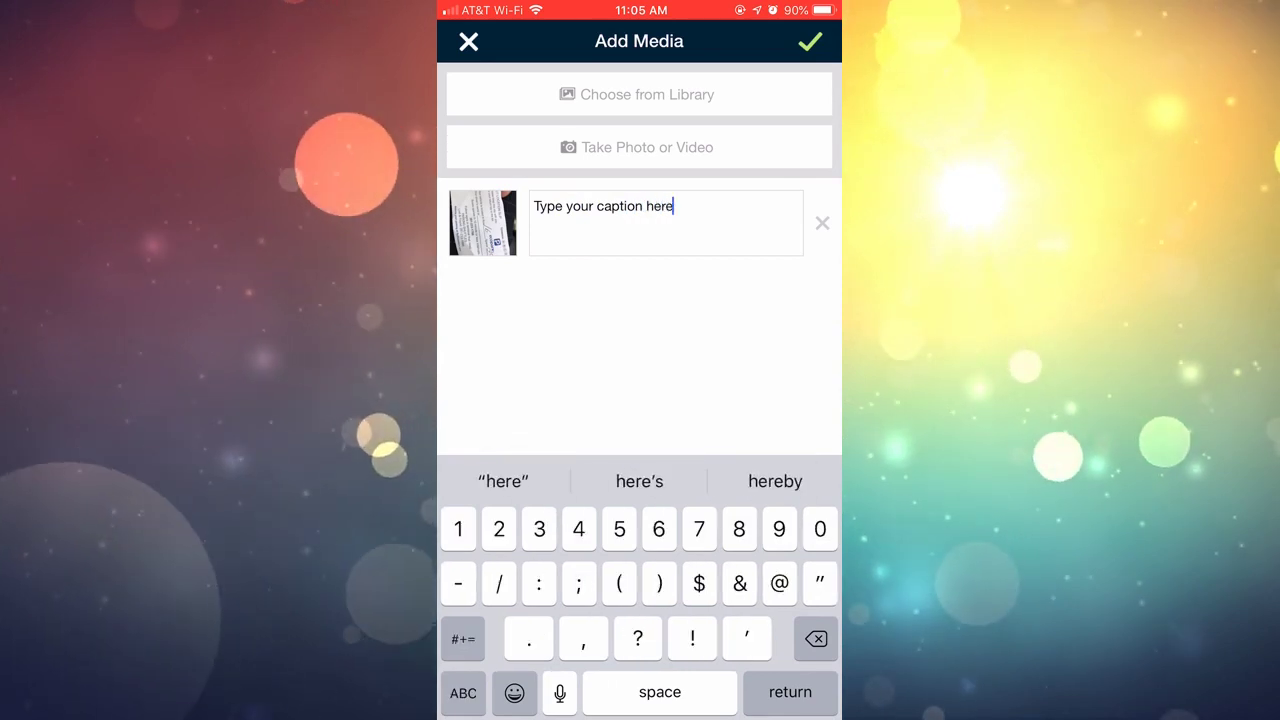
{"action": "left_click", "coordinate": [810, 41]}
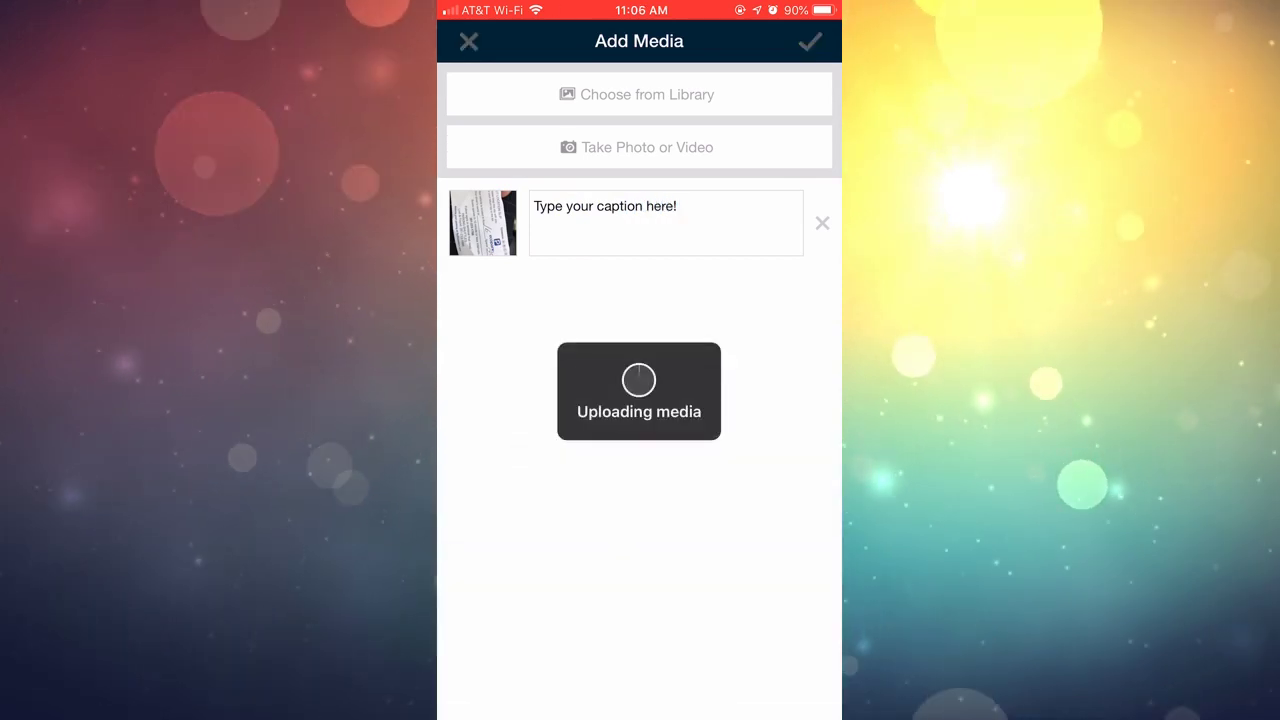